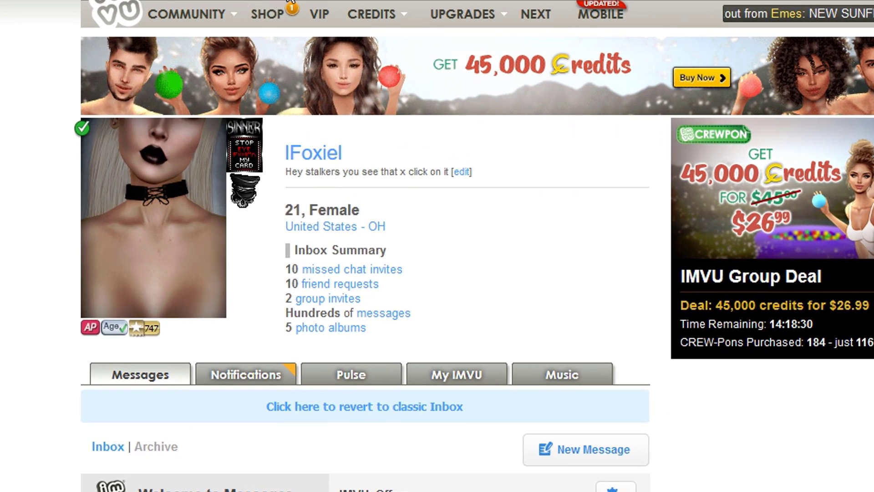
Browse the shop catalog's Couches category under Furniture, showing derivable products only.
{"action": "mouse_move", "coordinate": [274, 22]}
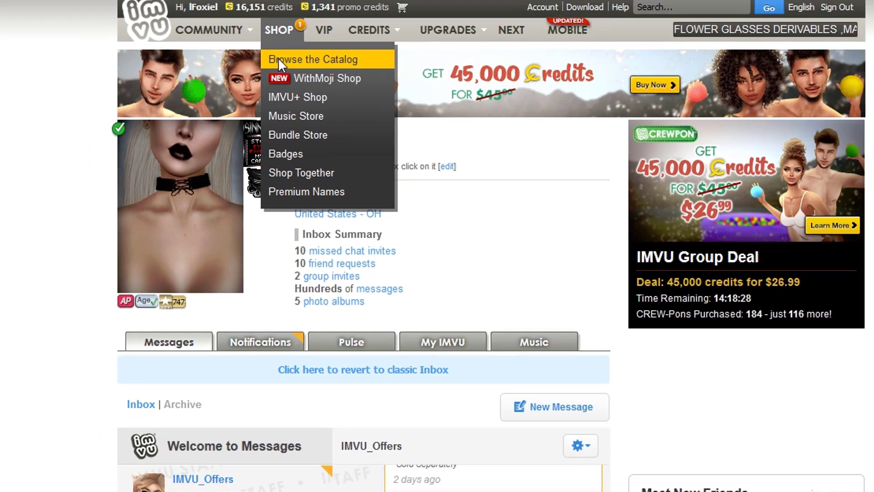
{"action": "left_click", "coordinate": [273, 49]}
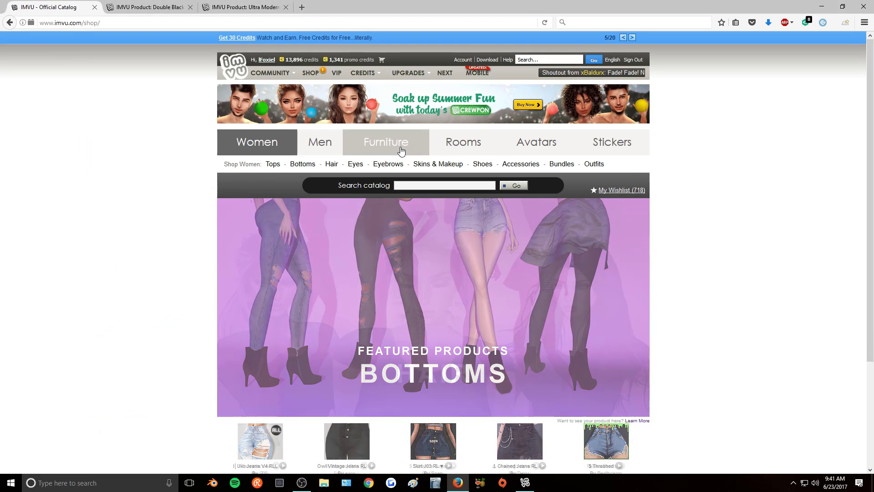
{"action": "left_click", "coordinate": [396, 148]}
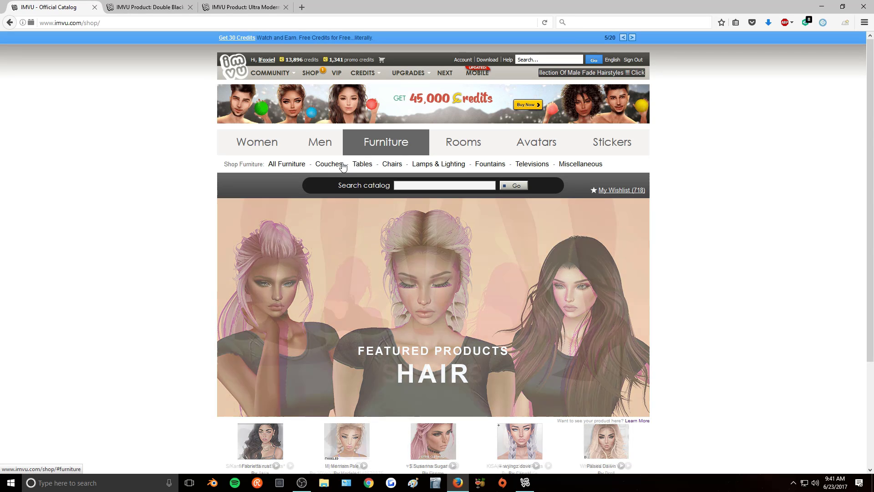
{"action": "left_click", "coordinate": [329, 164]}
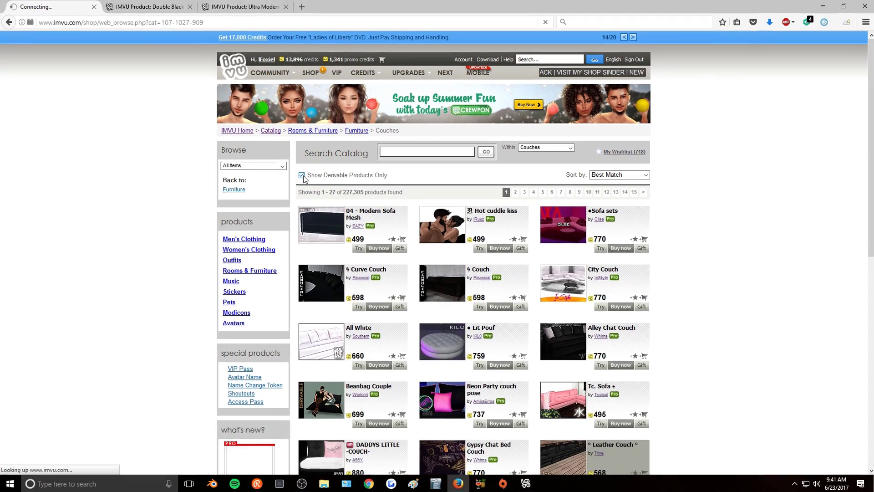
{"action": "left_click", "coordinate": [297, 189]}
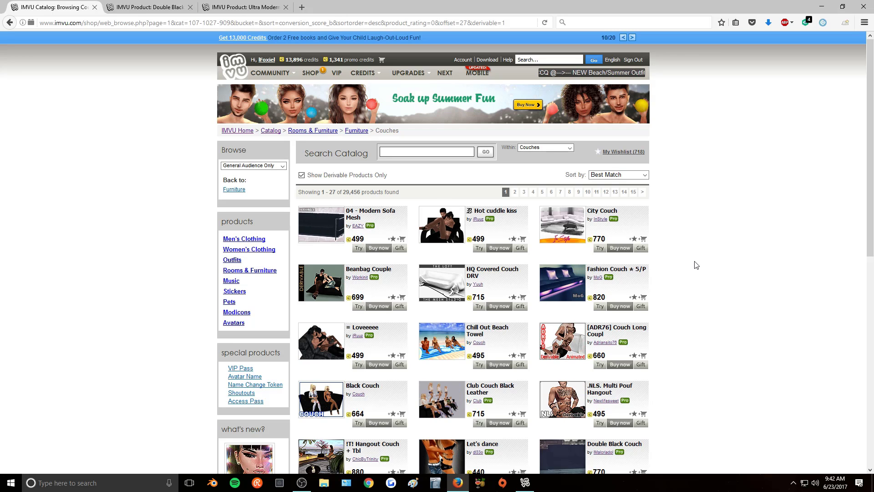
{"action": "scroll", "coordinate": [695, 264], "scroll_direction": "down", "scroll_amount": 5}
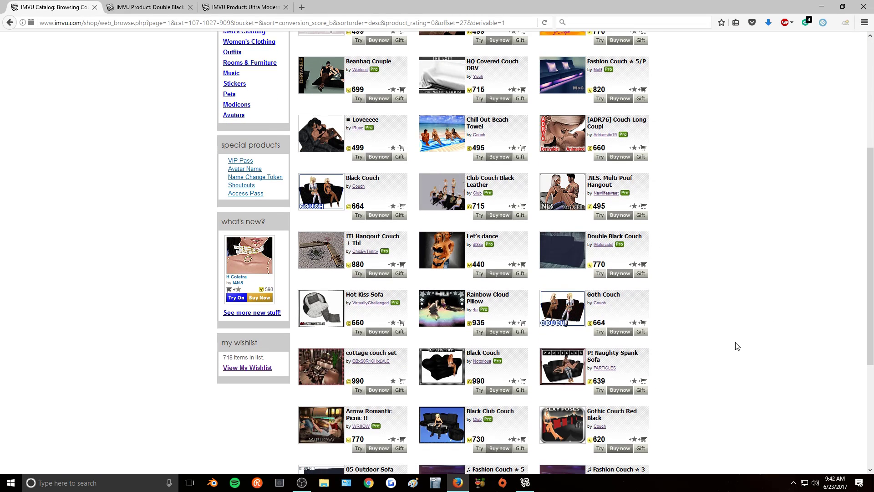
{"action": "scroll", "coordinate": [735, 348], "scroll_direction": "up", "scroll_amount": 5}
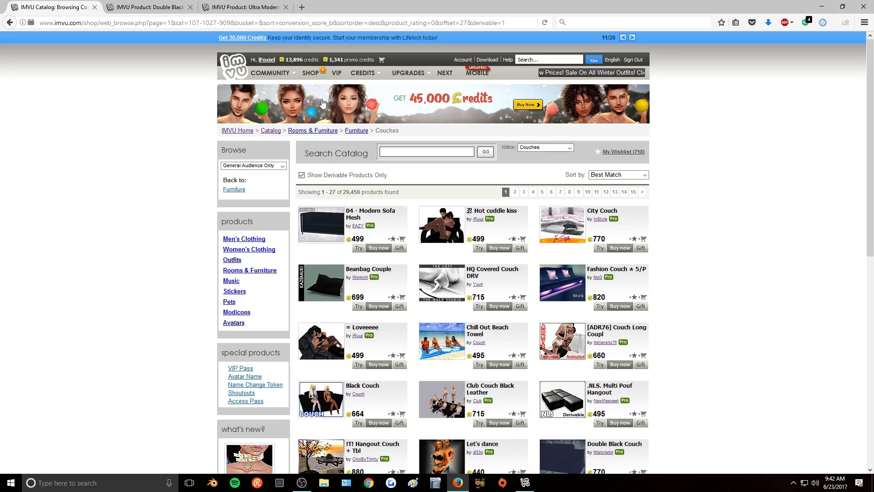
Open the Double Black Couch's parent product, (MV) 6P Relax Corner, and derive a new product from it.
{"action": "left_click", "coordinate": [126, 3]}
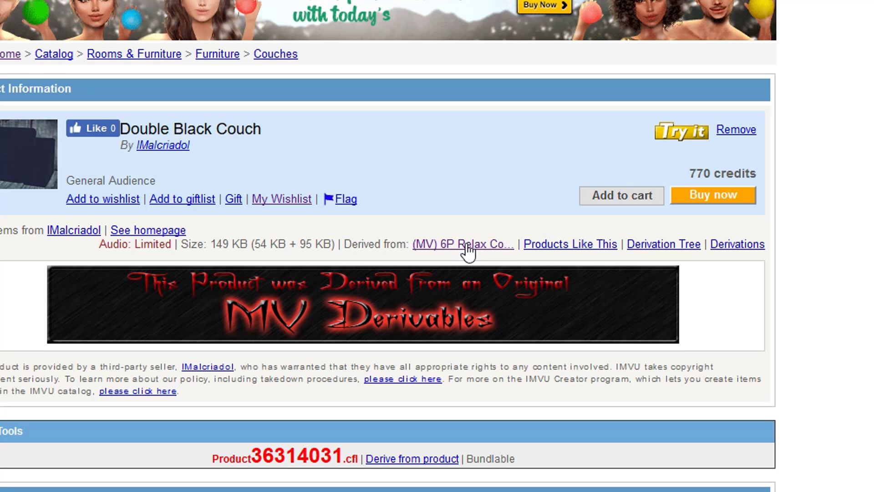
{"action": "left_click", "coordinate": [448, 246]}
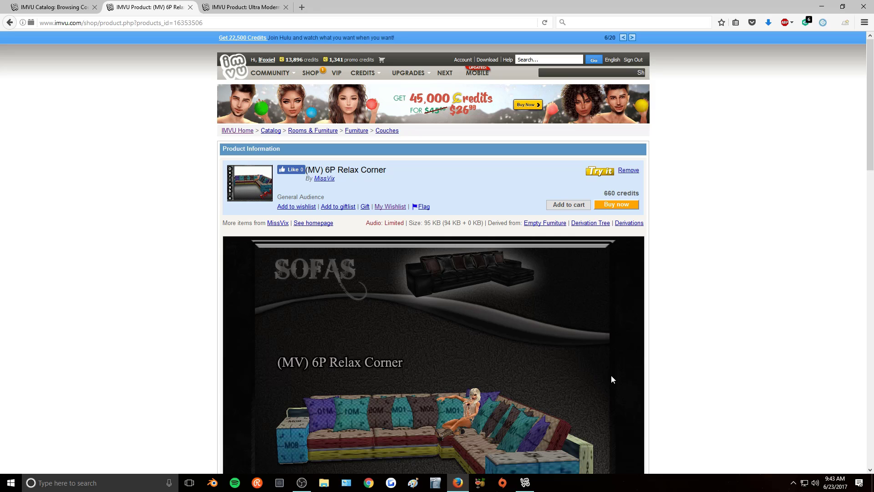
{"action": "scroll", "coordinate": [712, 401], "scroll_direction": "down", "scroll_amount": 15}
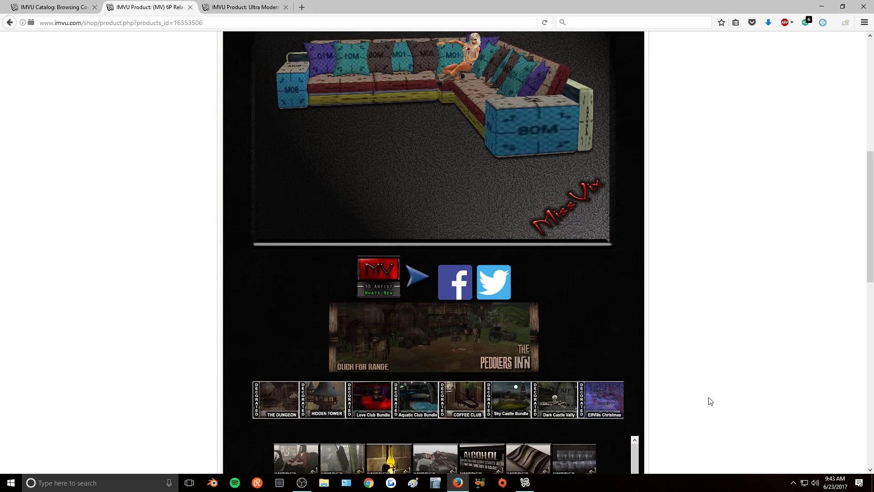
{"action": "scroll", "coordinate": [710, 401], "scroll_direction": "down", "scroll_amount": 7}
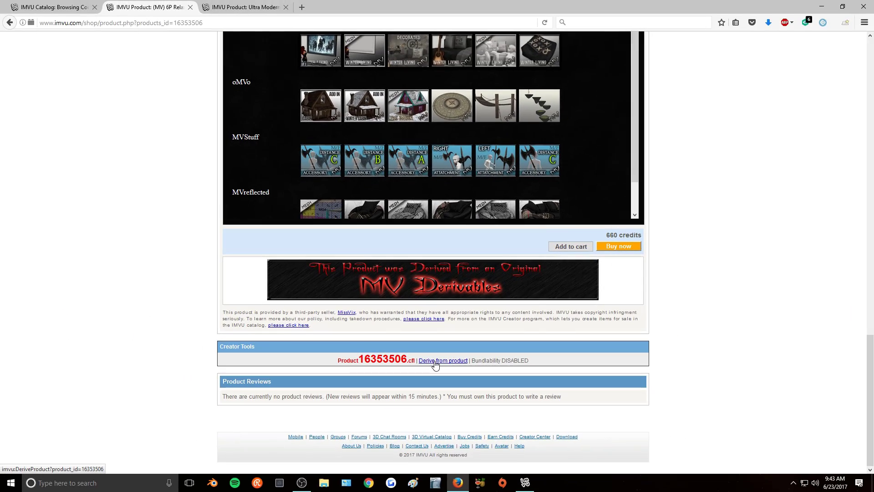
{"action": "left_click", "coordinate": [435, 361]}
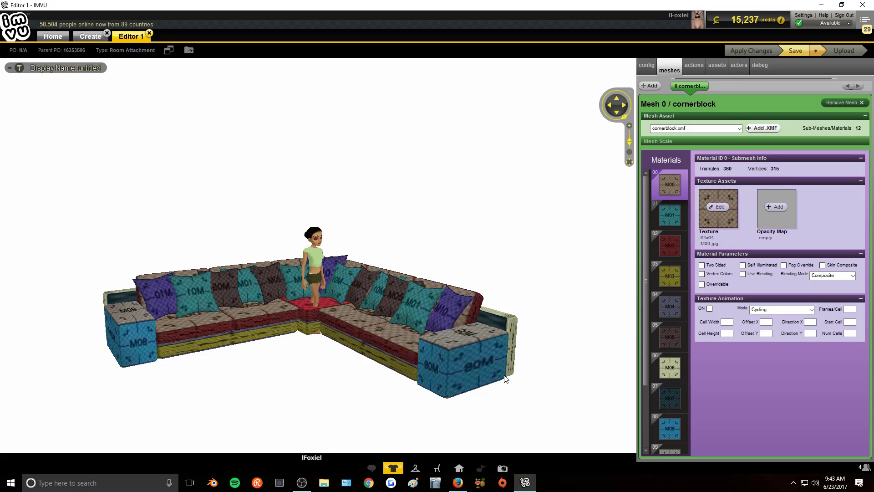
Examine the corner sofa mesh and its materials list, checking the submesh info of materials 01, 02 and 03.
{"action": "scroll", "coordinate": [498, 371], "scroll_direction": "up", "scroll_amount": 5}
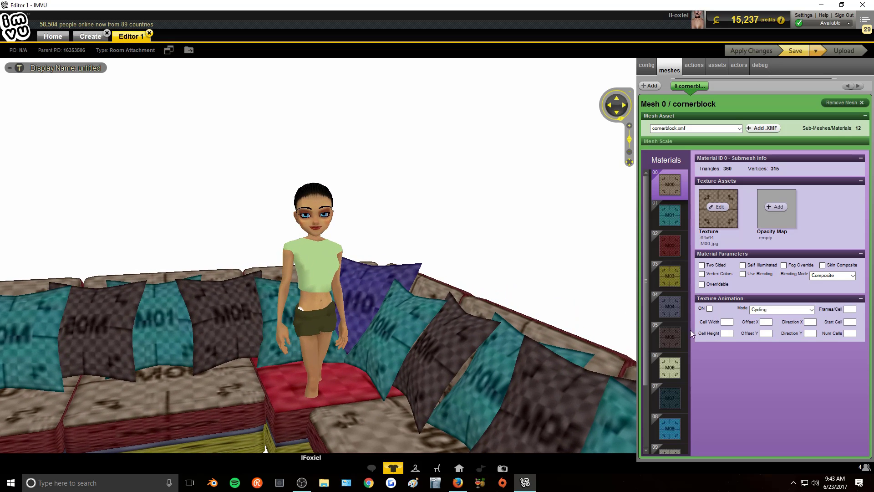
{"action": "scroll", "coordinate": [669, 329], "scroll_direction": "down", "scroll_amount": 3}
{"action": "scroll", "coordinate": [454, 150], "scroll_direction": "down", "scroll_amount": 5}
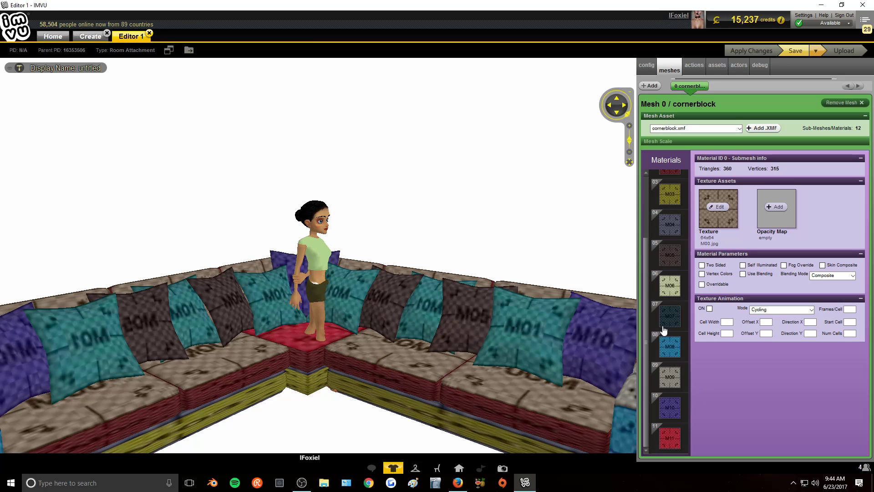
{"action": "scroll", "coordinate": [665, 330], "scroll_direction": "up", "scroll_amount": 3}
{"action": "left_click", "coordinate": [677, 222]}
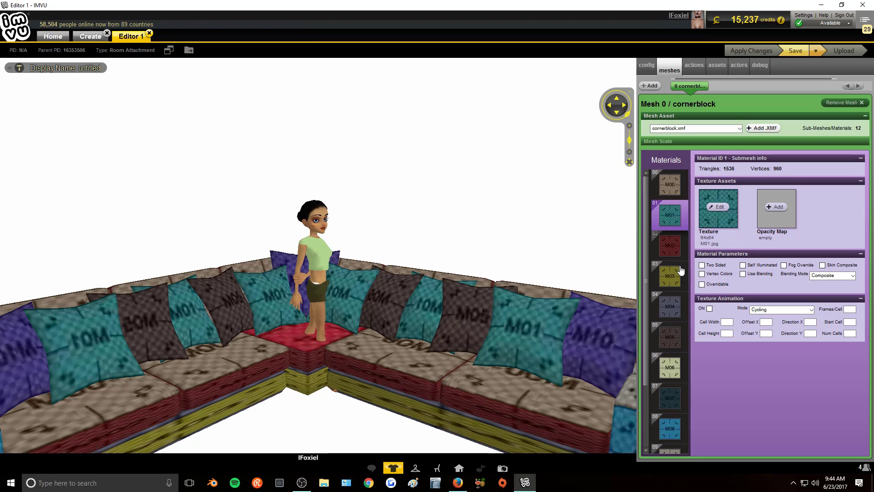
{"action": "left_click", "coordinate": [677, 254]}
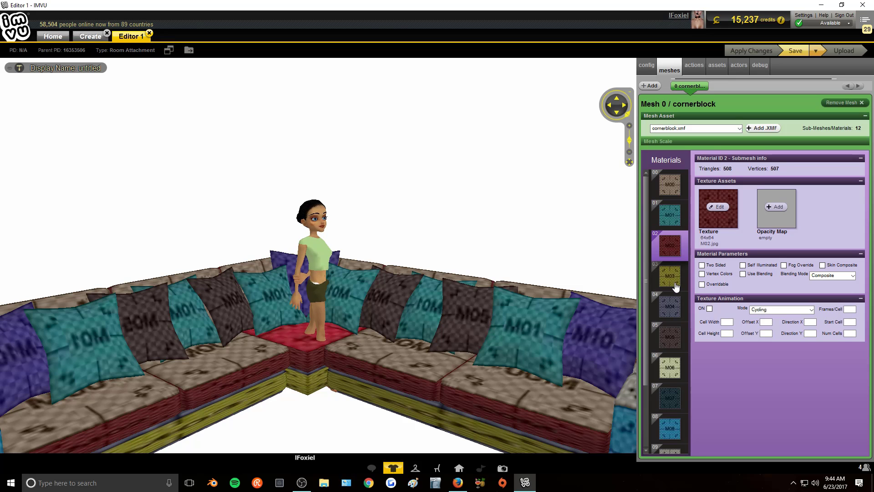
{"action": "left_click", "coordinate": [675, 286]}
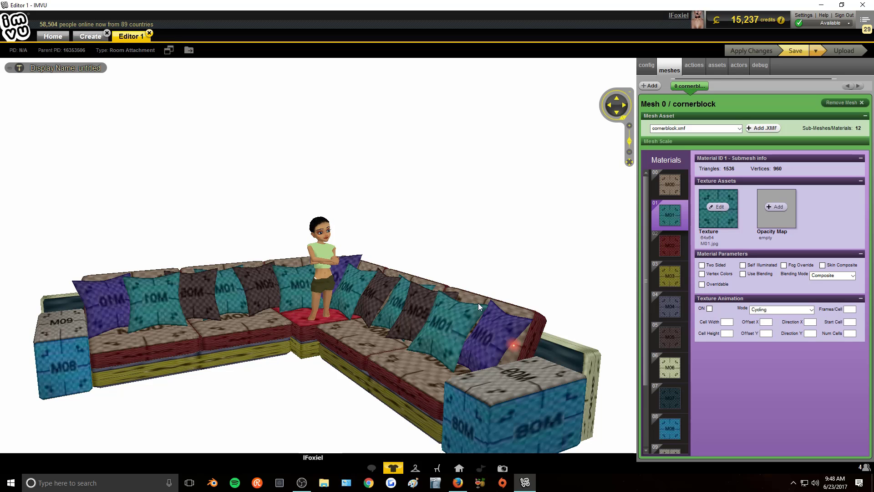
Replace the texture of cushion material 01 with the chevron image "index" from the Leather folder and apply the changes.
{"action": "mouse_move", "coordinate": [458, 336]}
{"action": "left_mouse_down"}
{"action": "mouse_move", "coordinate": [479, 340]}
{"action": "mouse_move", "coordinate": [484, 323]}
{"action": "mouse_move", "coordinate": [468, 336]}
{"action": "left_mouse_up"}
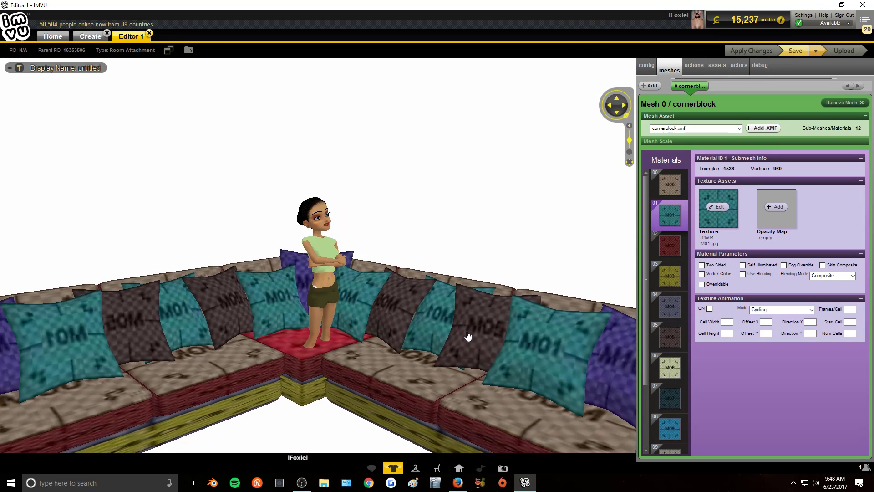
{"action": "scroll", "coordinate": [469, 336], "scroll_direction": "down", "scroll_amount": 3}
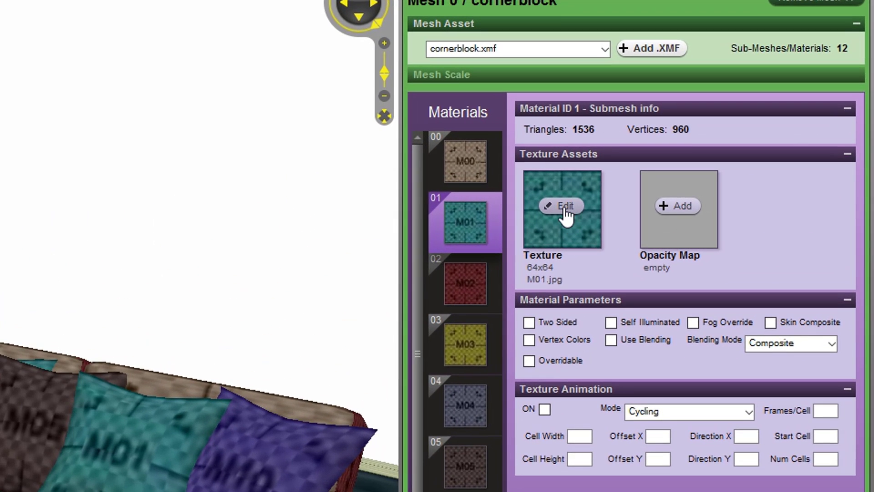
{"action": "left_click", "coordinate": [565, 206]}
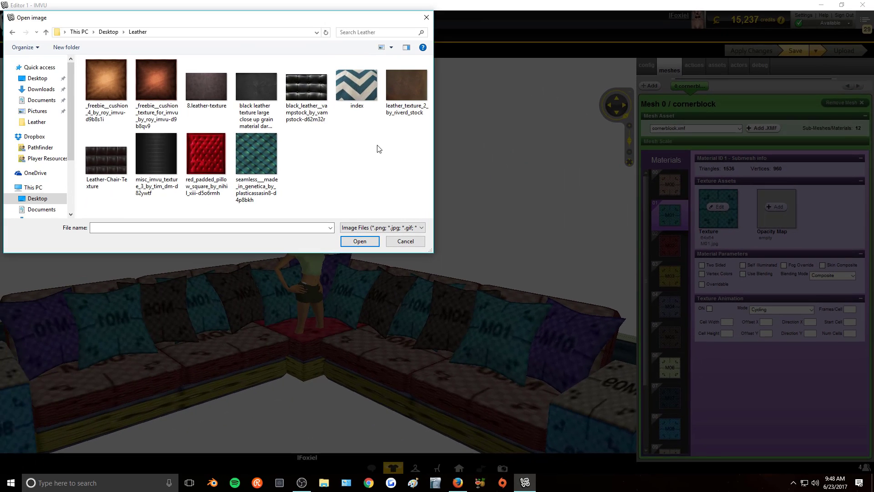
{"action": "double_click", "coordinate": [351, 93]}
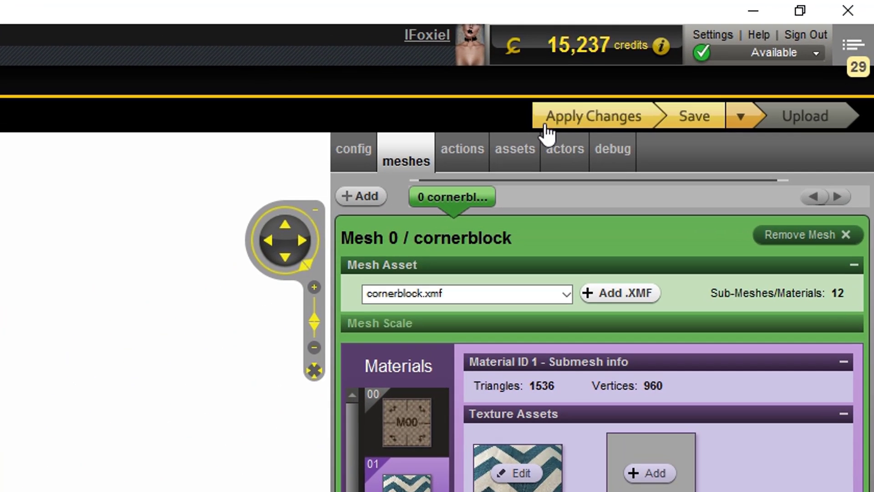
{"action": "left_click", "coordinate": [568, 122]}
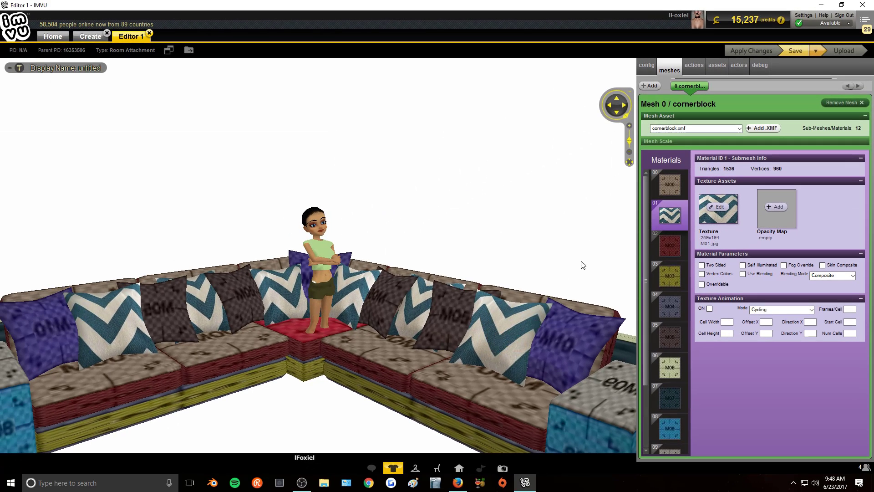
Replace the texture of cushion material 05 with the red_padded_pillow_square image and apply the changes.
{"action": "left_click_drag", "start_coordinate": [522, 242], "coordinate": [253, 295]}
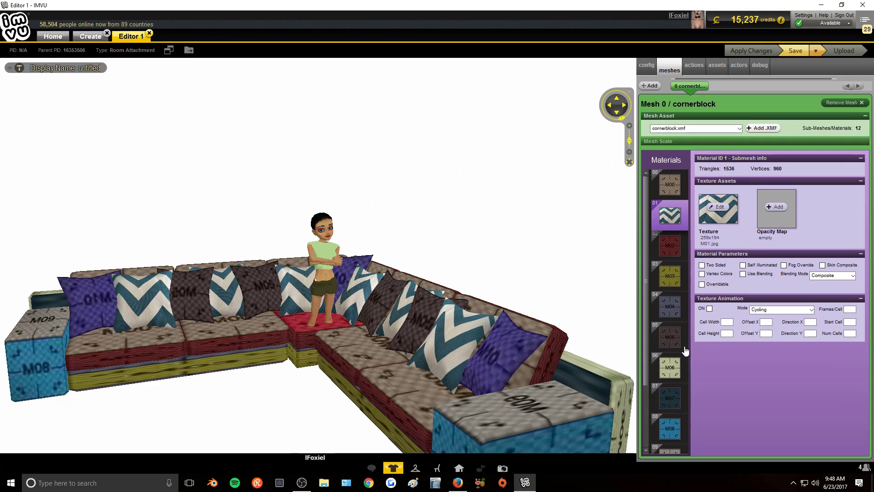
{"action": "left_click", "coordinate": [669, 337]}
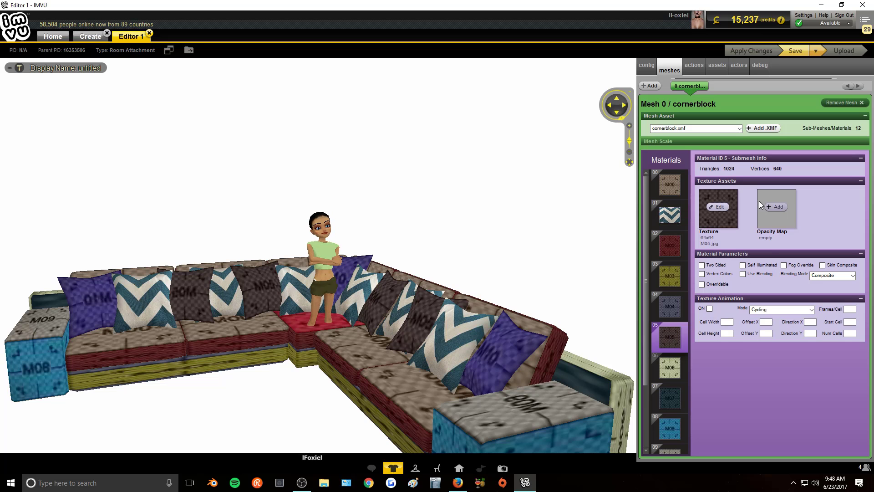
{"action": "left_click", "coordinate": [719, 207]}
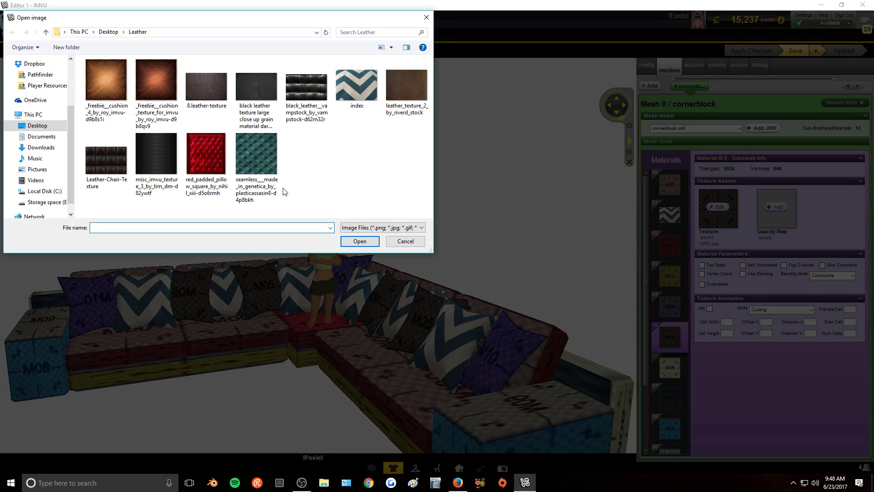
{"action": "double_click", "coordinate": [207, 164]}
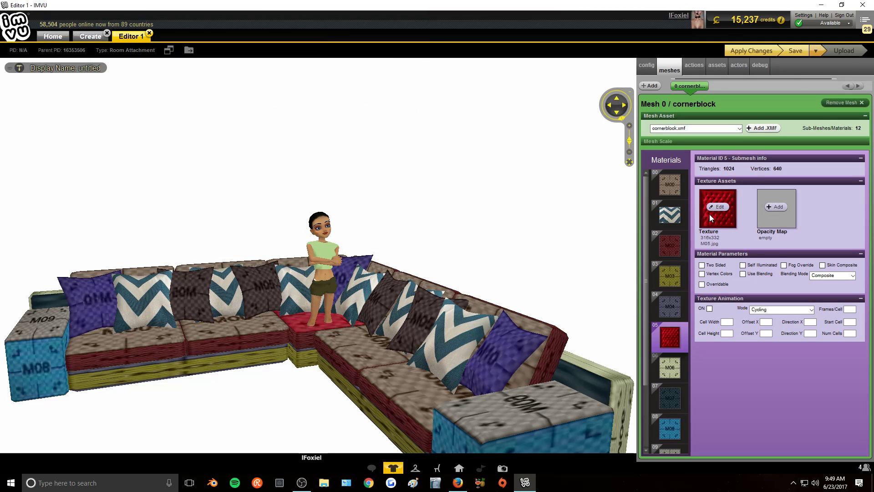
{"action": "left_click", "coordinate": [752, 51]}
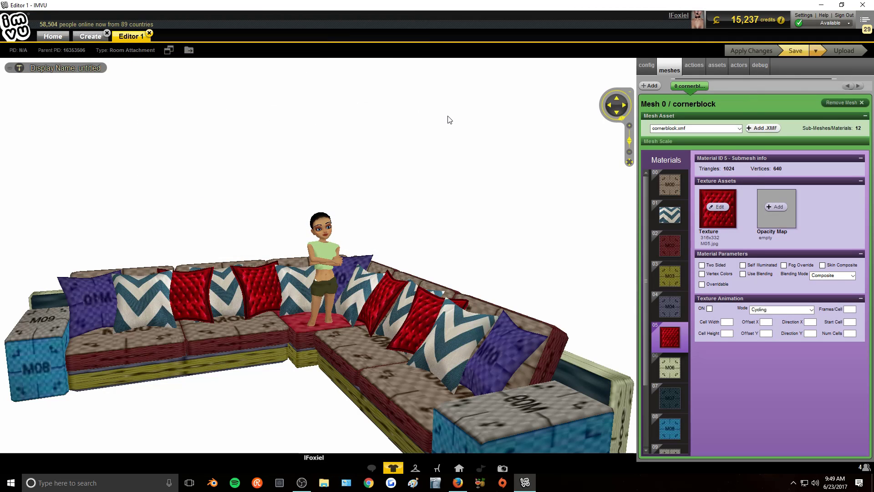
Replace the texture of cushion material 10 with the teal seamless___made_in_genetica image, apply the changes and check the sofa.
{"action": "scroll", "coordinate": [481, 119], "scroll_direction": "up", "scroll_amount": 5}
{"action": "scroll", "coordinate": [480, 114], "scroll_direction": "down", "scroll_amount": 2}
{"action": "mouse_move", "coordinate": [474, 115]}
{"action": "left_mouse_down"}
{"action": "mouse_move", "coordinate": [466, 114]}
{"action": "mouse_move", "coordinate": [468, 123]}
{"action": "left_mouse_up"}
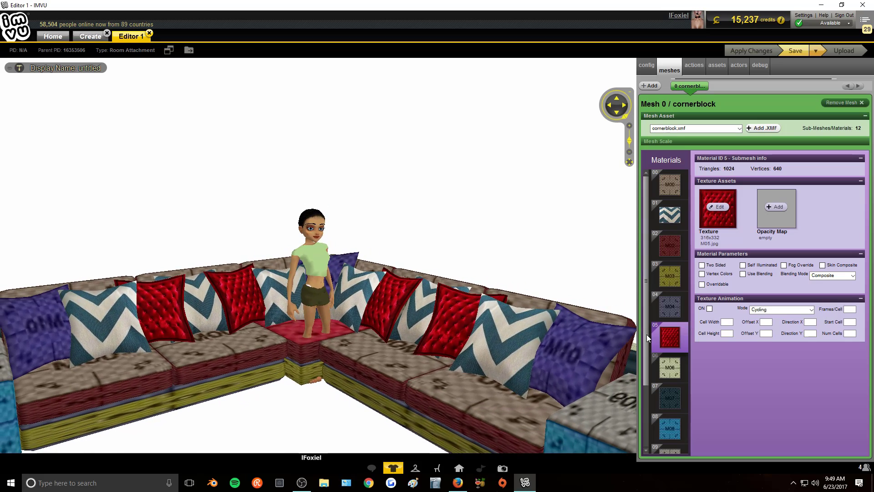
{"action": "scroll", "coordinate": [670, 341], "scroll_direction": "down", "scroll_amount": 3}
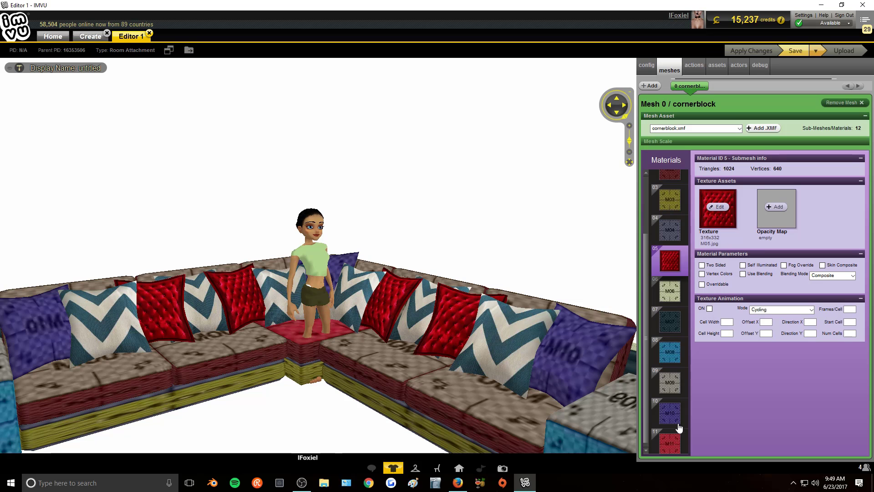
{"action": "left_click", "coordinate": [670, 412]}
{"action": "left_click", "coordinate": [723, 208]}
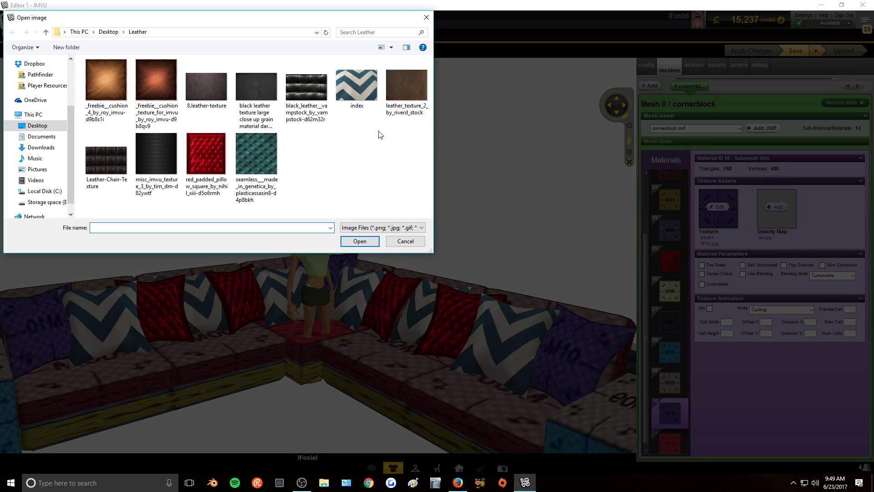
{"action": "double_click", "coordinate": [275, 169]}
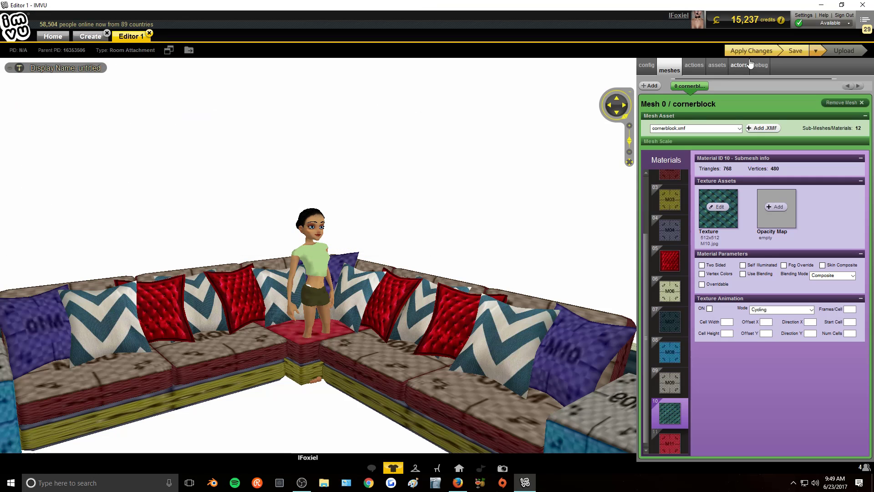
{"action": "left_click", "coordinate": [742, 51]}
{"action": "scroll", "coordinate": [464, 172], "scroll_direction": "down", "scroll_amount": 4}
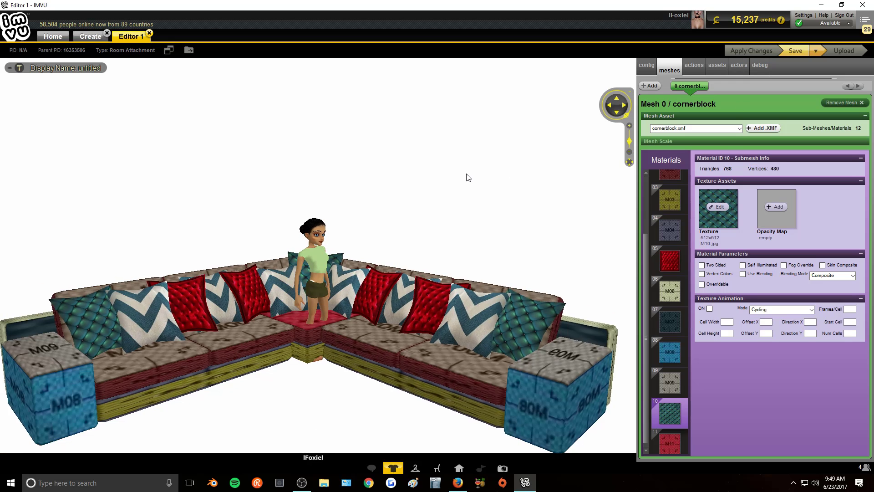
{"action": "left_click_drag", "start_coordinate": [467, 175], "coordinate": [455, 172]}
{"action": "scroll", "coordinate": [455, 171], "scroll_direction": "up", "scroll_amount": 5}
{"action": "scroll", "coordinate": [454, 172], "scroll_direction": "down", "scroll_amount": 2}
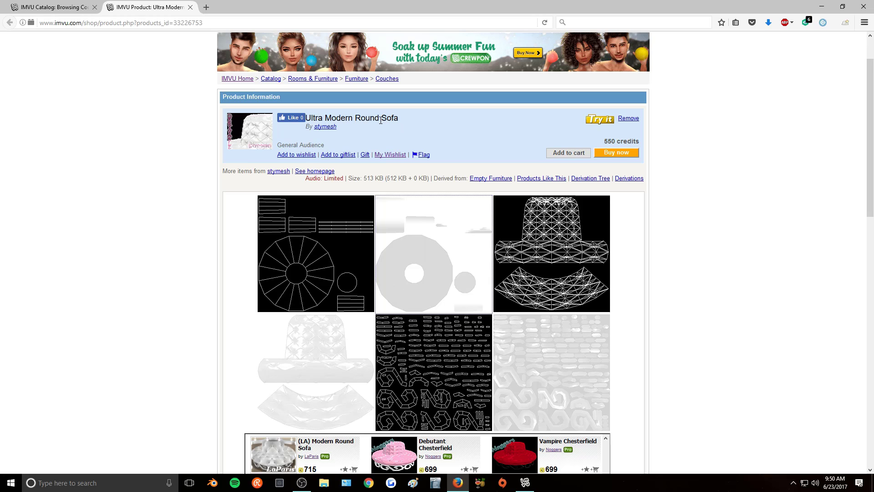
Check the image options of the sofa's texture template on the product page and derive from the Ultra Modern Round Sofa.
{"action": "scroll", "coordinate": [678, 251], "scroll_direction": "down", "scroll_amount": 2}
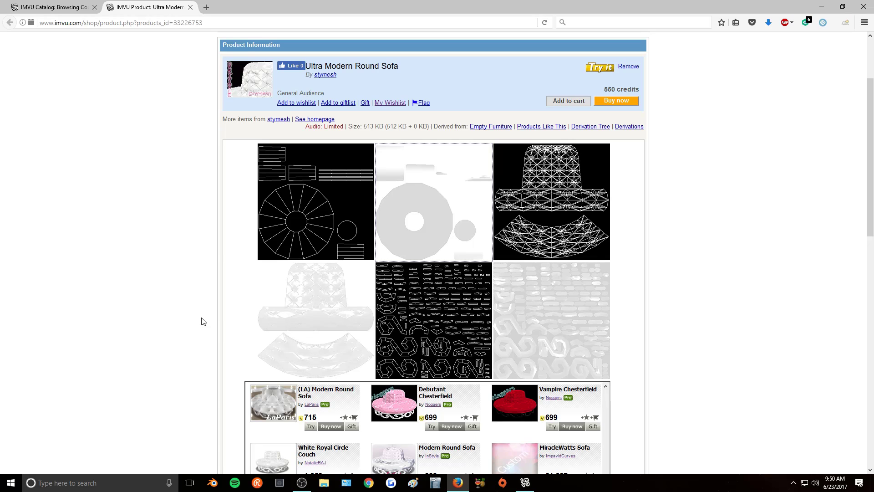
{"action": "right_click", "coordinate": [311, 311]}
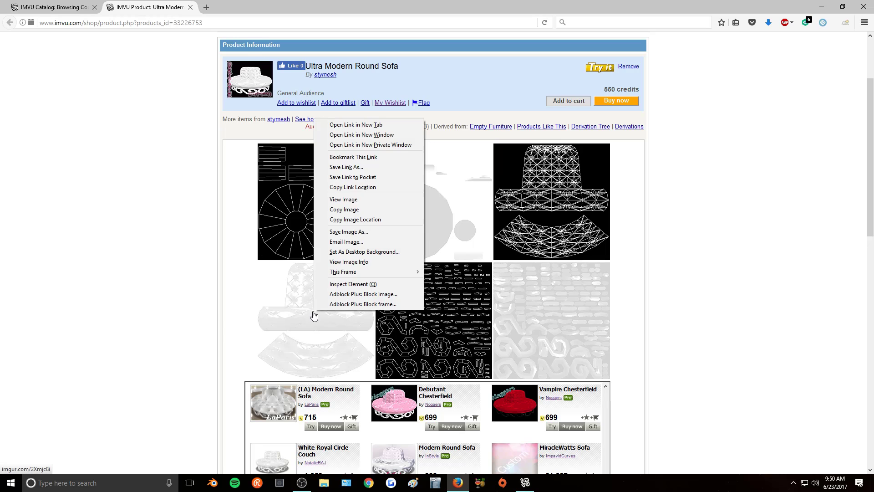
{"action": "left_click", "coordinate": [197, 299]}
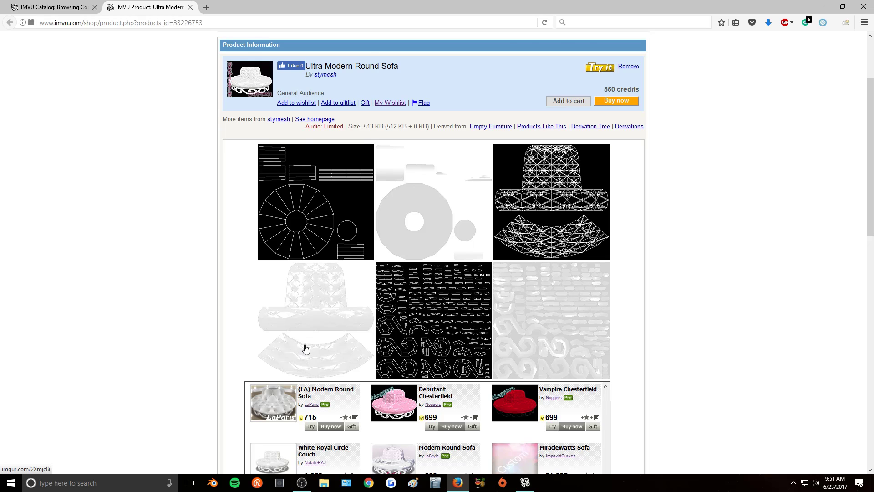
{"action": "scroll", "coordinate": [114, 365], "scroll_direction": "down", "scroll_amount": 10}
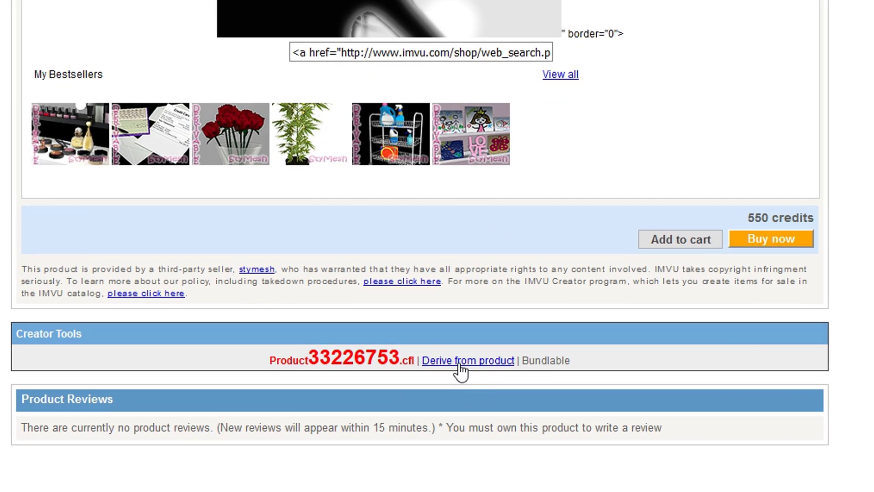
{"action": "left_click", "coordinate": [449, 367]}
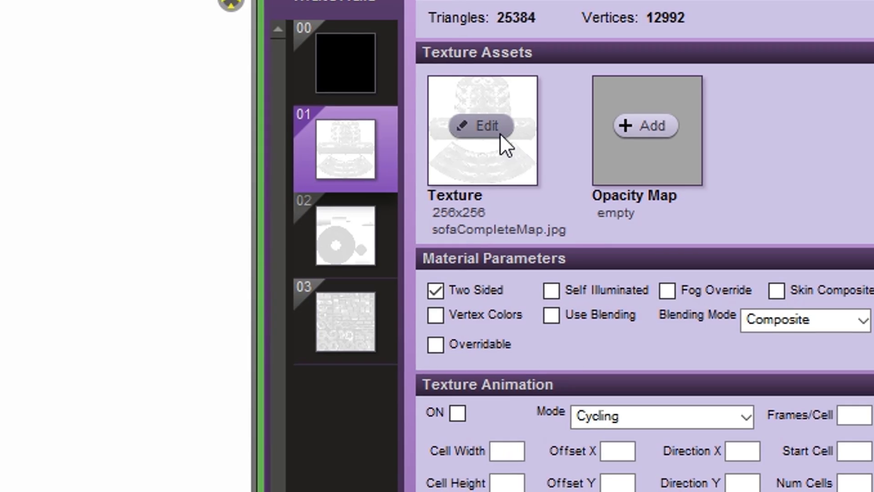
Replace the texture of material 01 with image "3" and of material 02 with image "2" from the Leather folder.
{"action": "left_click", "coordinate": [500, 133]}
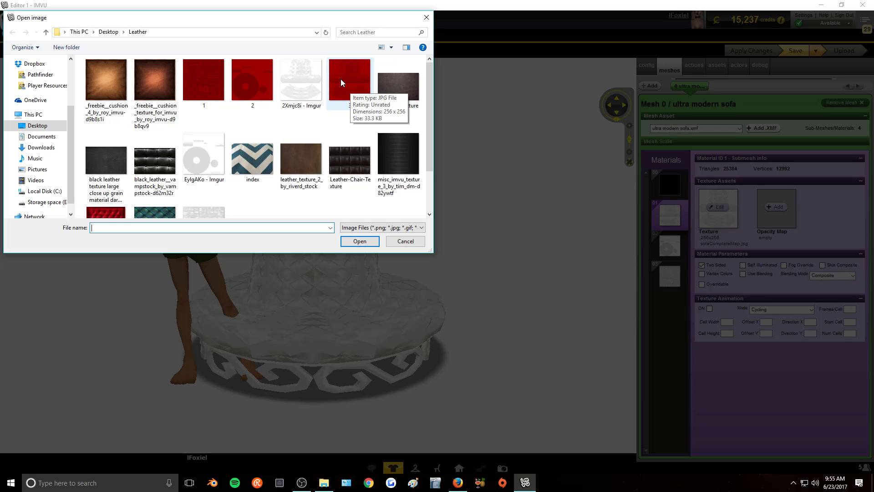
{"action": "double_click", "coordinate": [345, 89]}
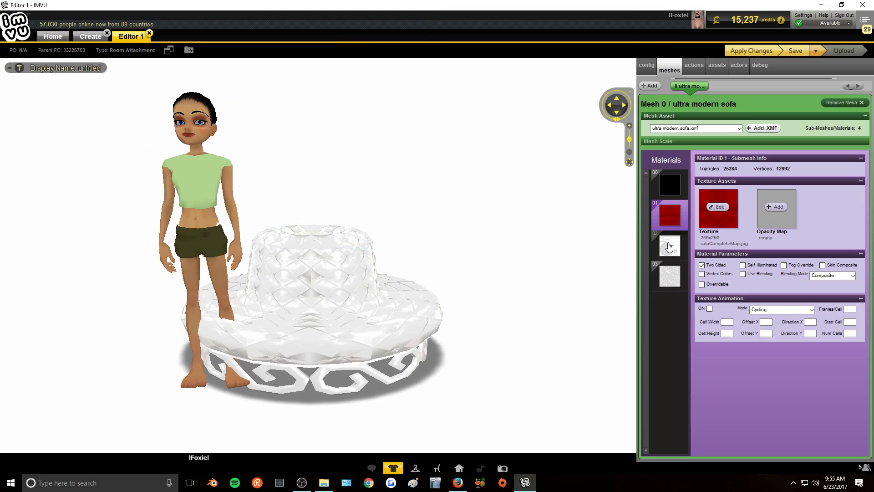
{"action": "left_click", "coordinate": [669, 250]}
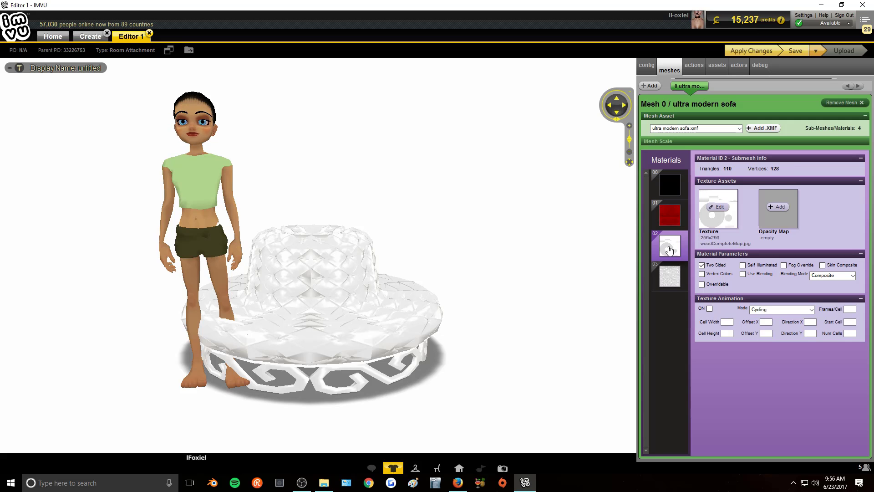
{"action": "left_click", "coordinate": [718, 208]}
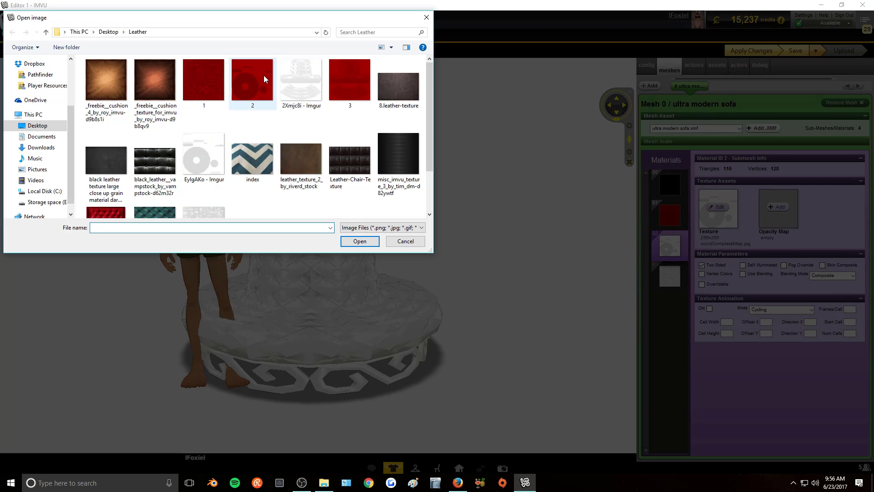
{"action": "left_click", "coordinate": [264, 79]}
{"action": "double_click", "coordinate": [264, 79]}
Replace the texture of material 03 with image "1" from the Leather folder and apply the changes.
{"action": "left_click", "coordinate": [670, 276]}
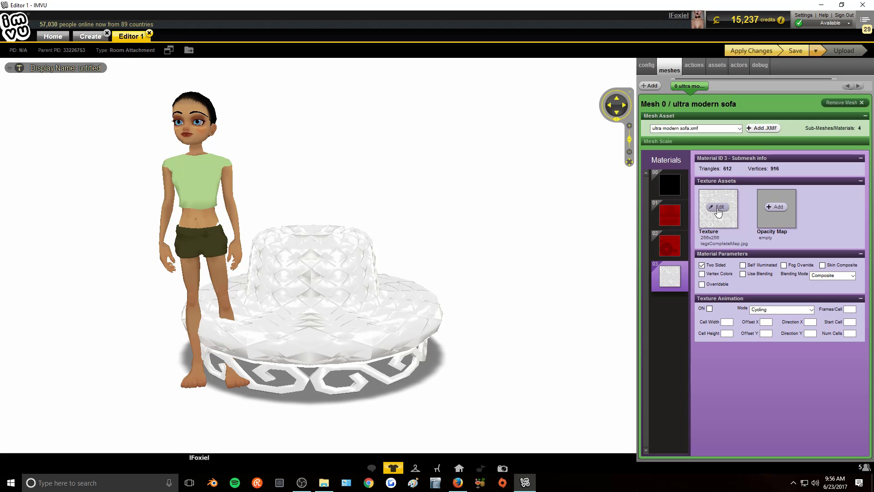
{"action": "left_click", "coordinate": [718, 207]}
{"action": "double_click", "coordinate": [204, 81]}
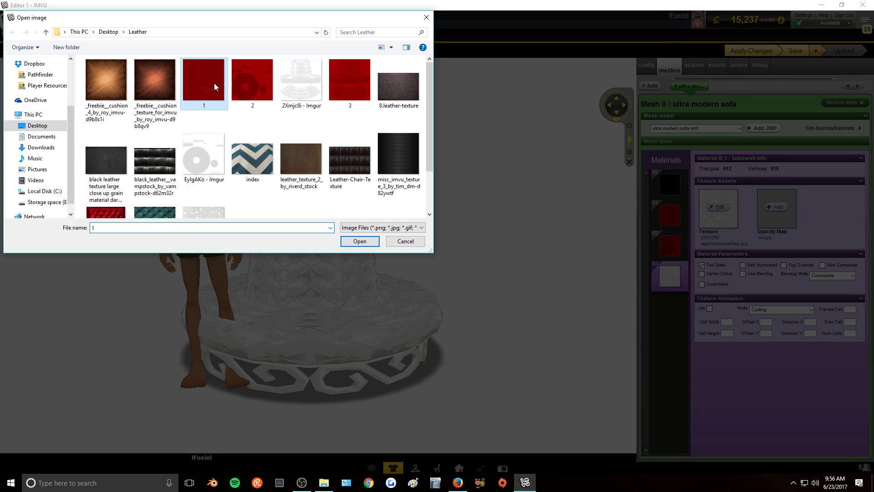
{"action": "left_click", "coordinate": [751, 51]}
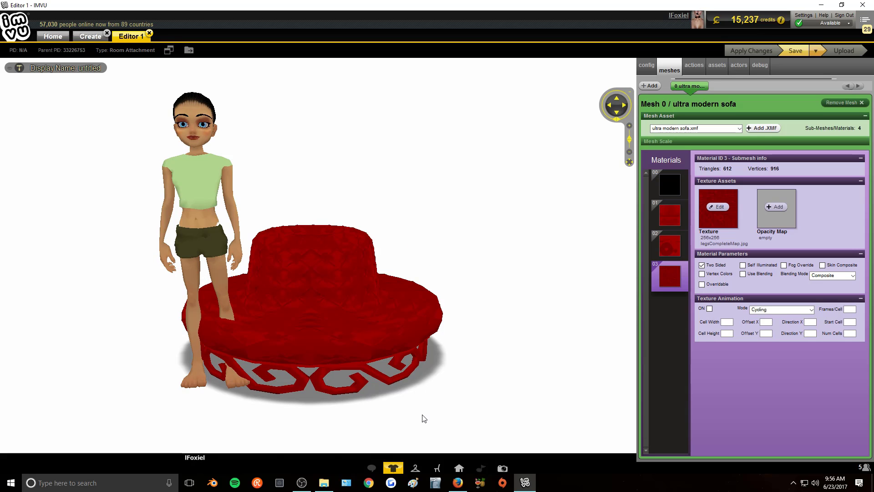
Seat the avatar on the round sofa and inspect the retextured sofa from the side.
{"action": "left_click", "coordinate": [444, 289]}
{"action": "left_click_drag", "start_coordinate": [485, 313], "coordinate": [457, 324]}
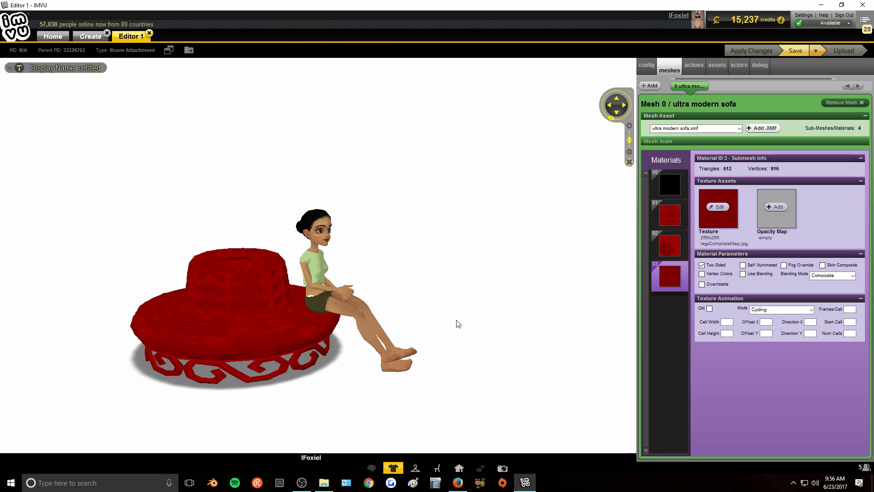